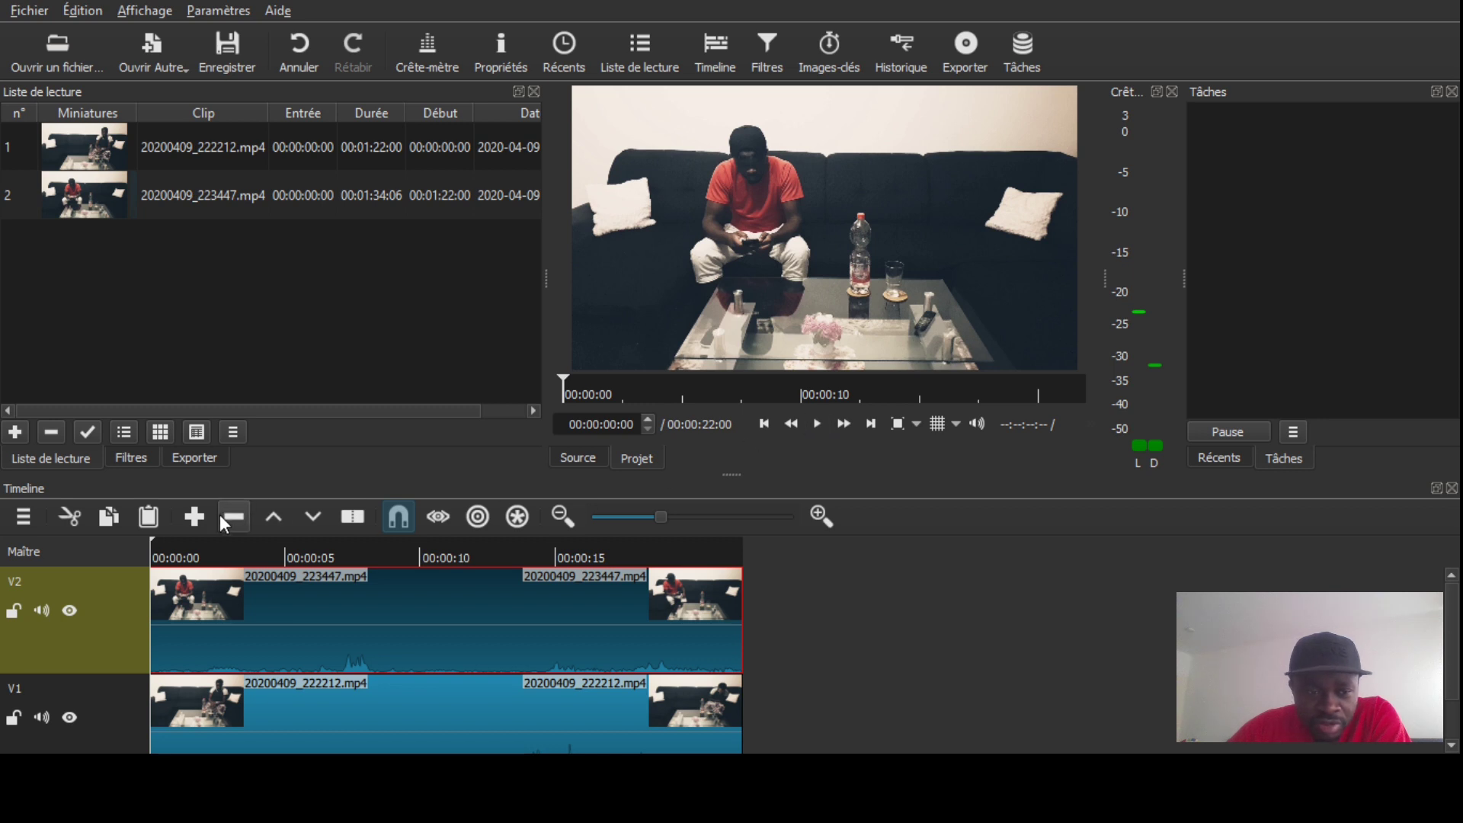
Play back the stacked takes, then return the playhead to the start.
{"action": "left_click", "coordinate": [818, 425]}
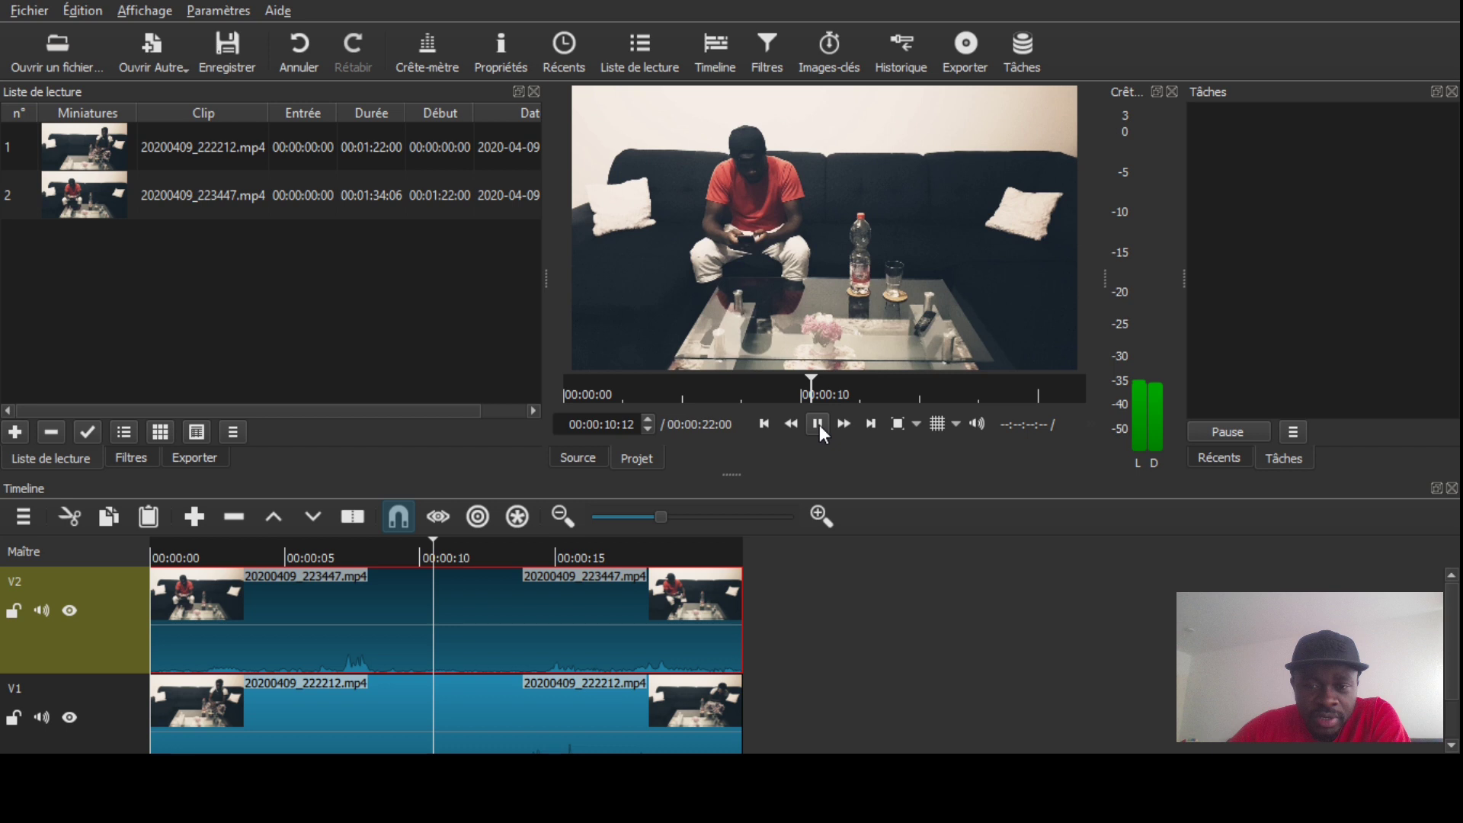
{"action": "left_click", "coordinate": [820, 424]}
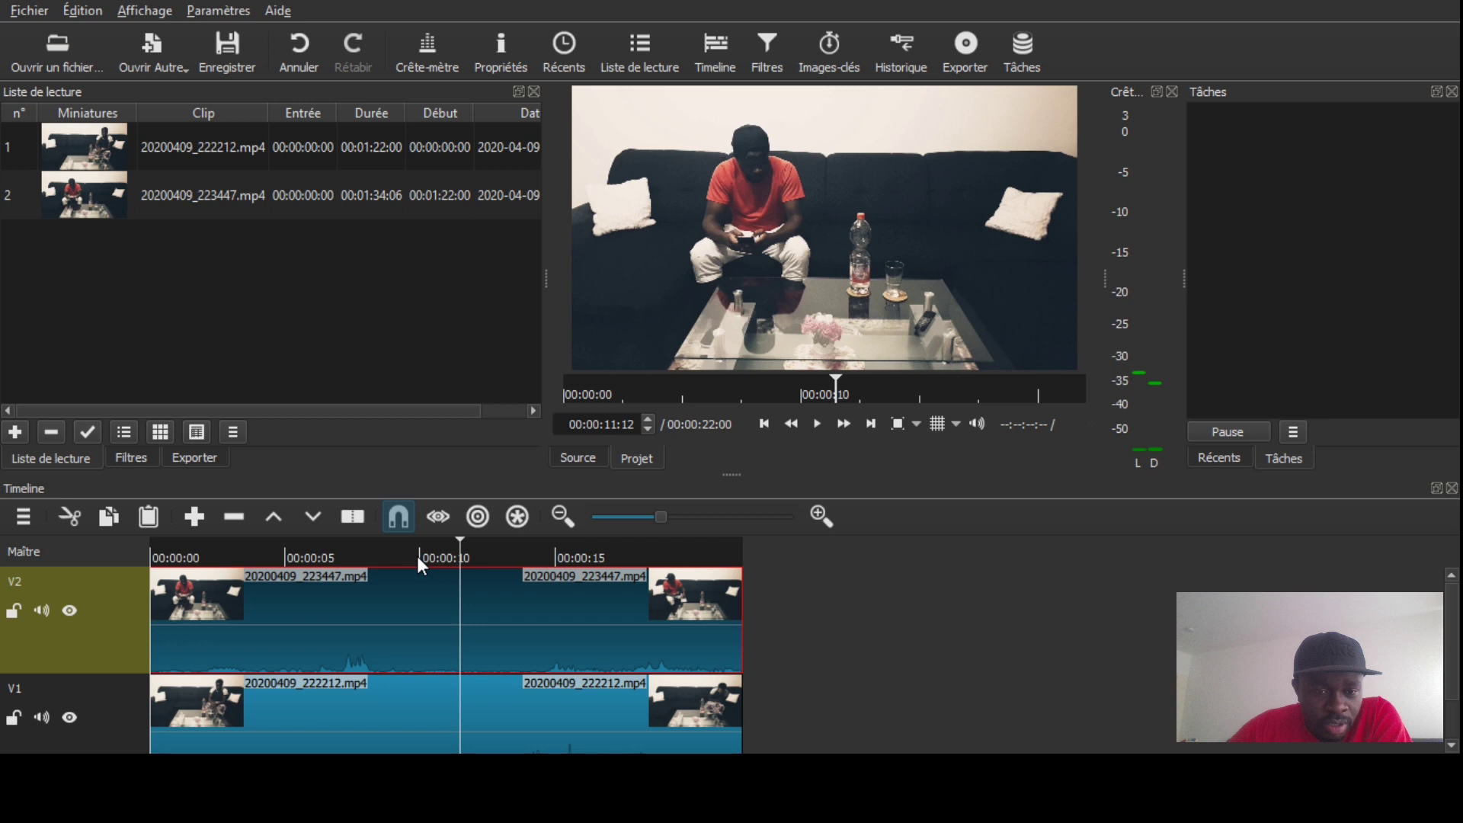
{"action": "left_click_drag", "start_coordinate": [421, 564], "coordinate": [163, 546]}
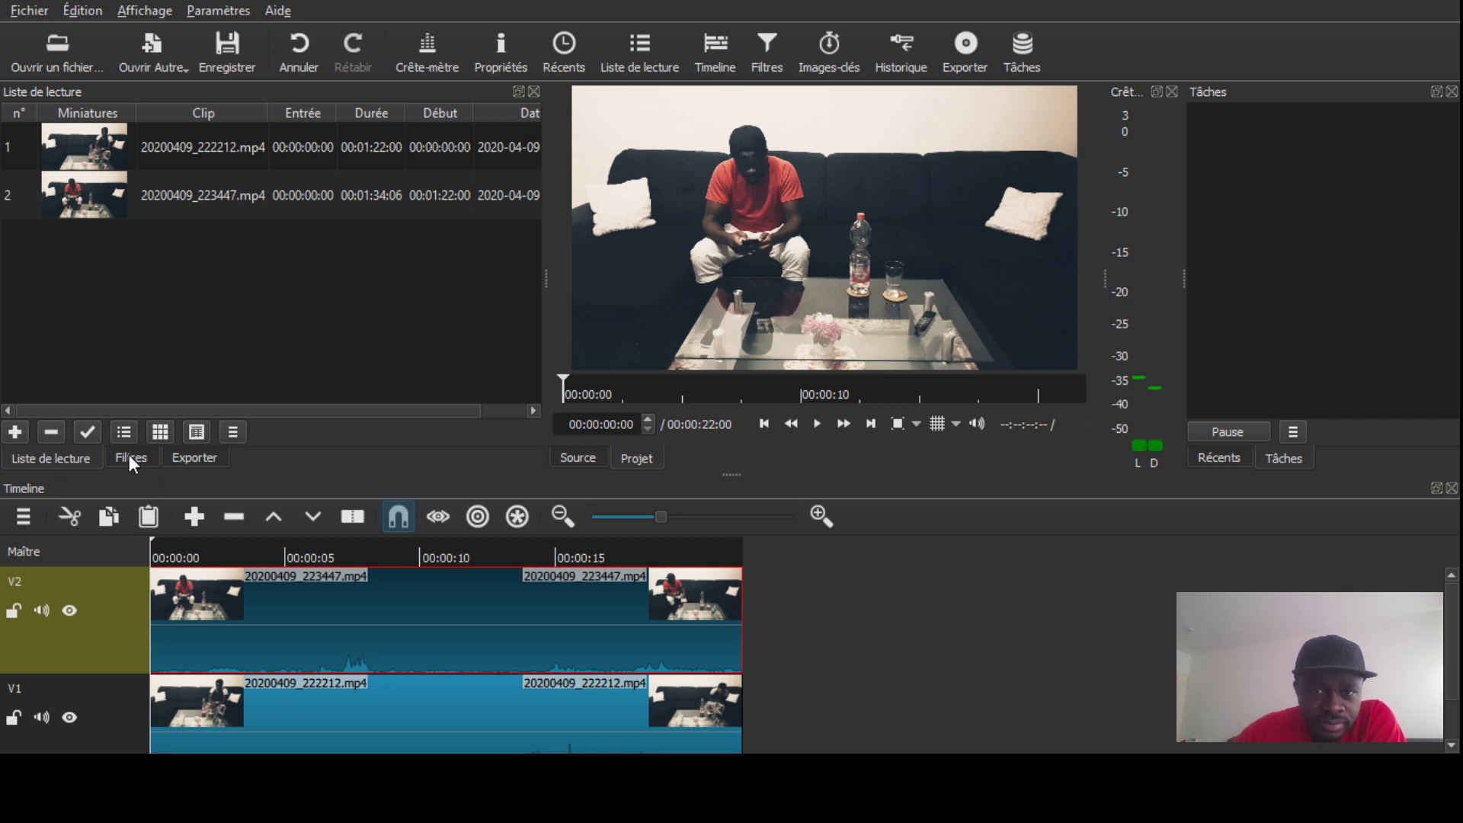
Apply Masque: Forme Simple from the Vidéo filters to the V2 clip 20200409_223447.mp4.
{"action": "left_click", "coordinate": [130, 454]}
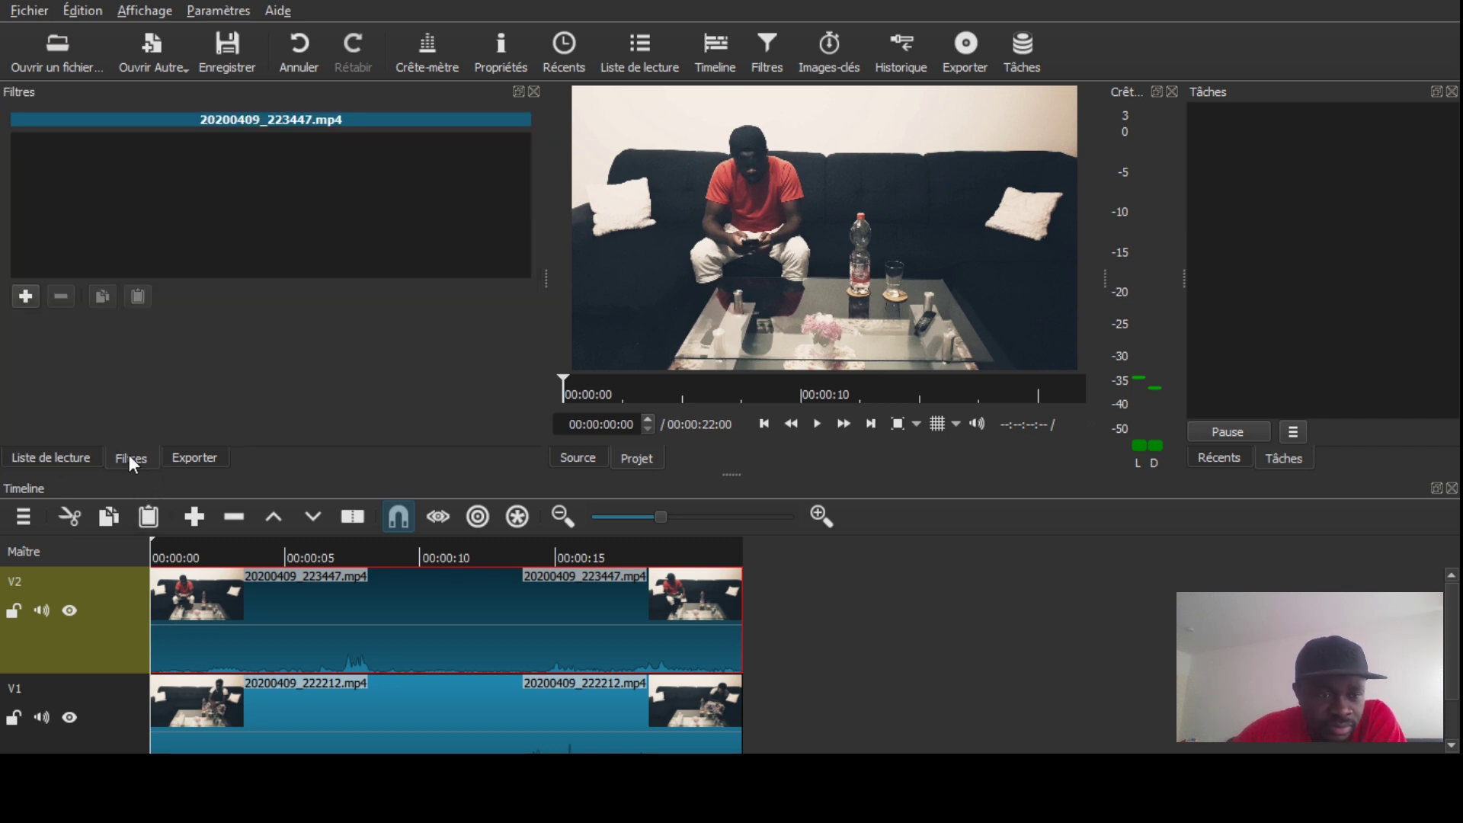
{"action": "left_click", "coordinate": [23, 295]}
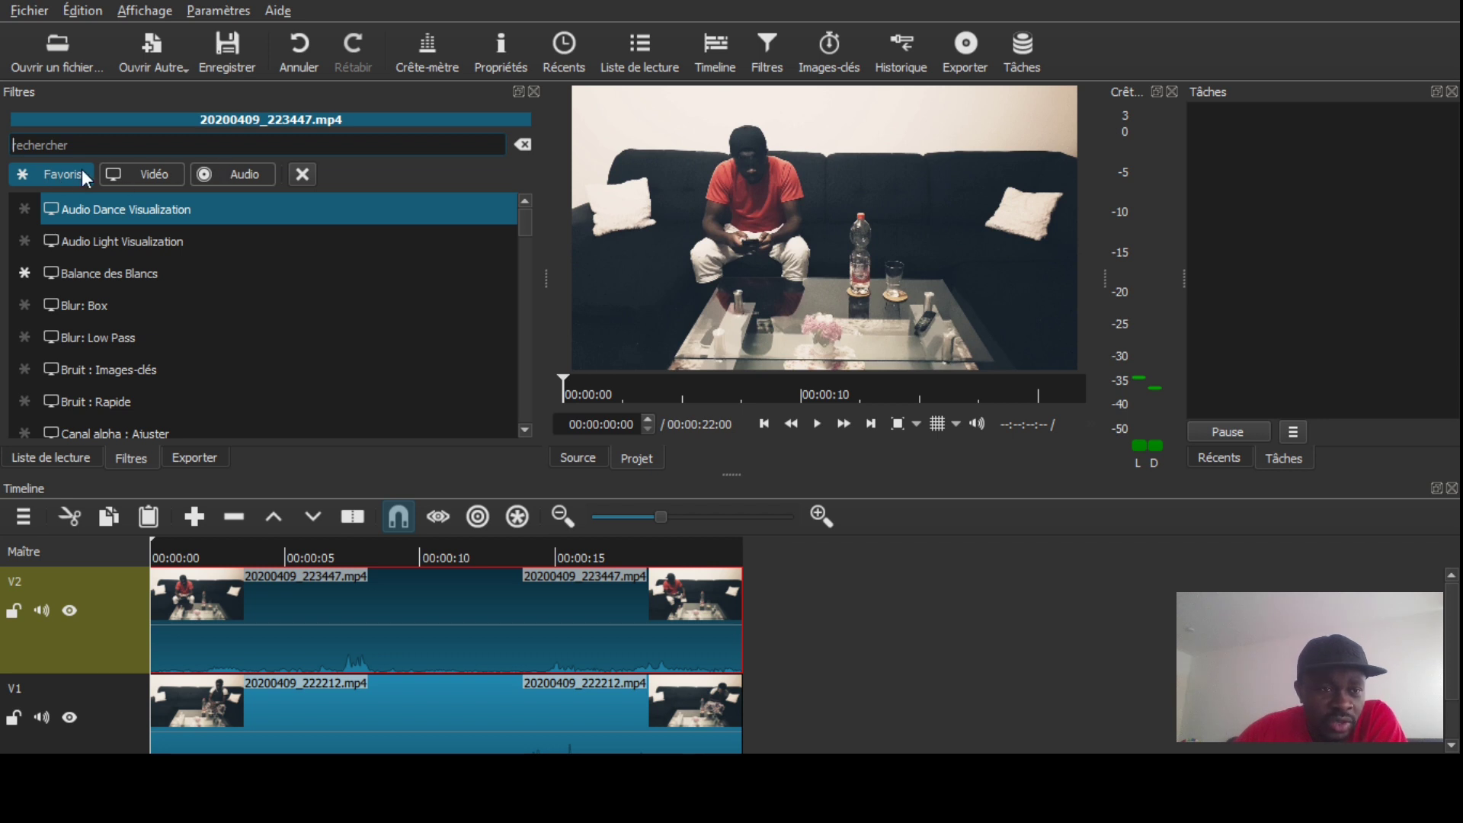
{"action": "left_click", "coordinate": [153, 172]}
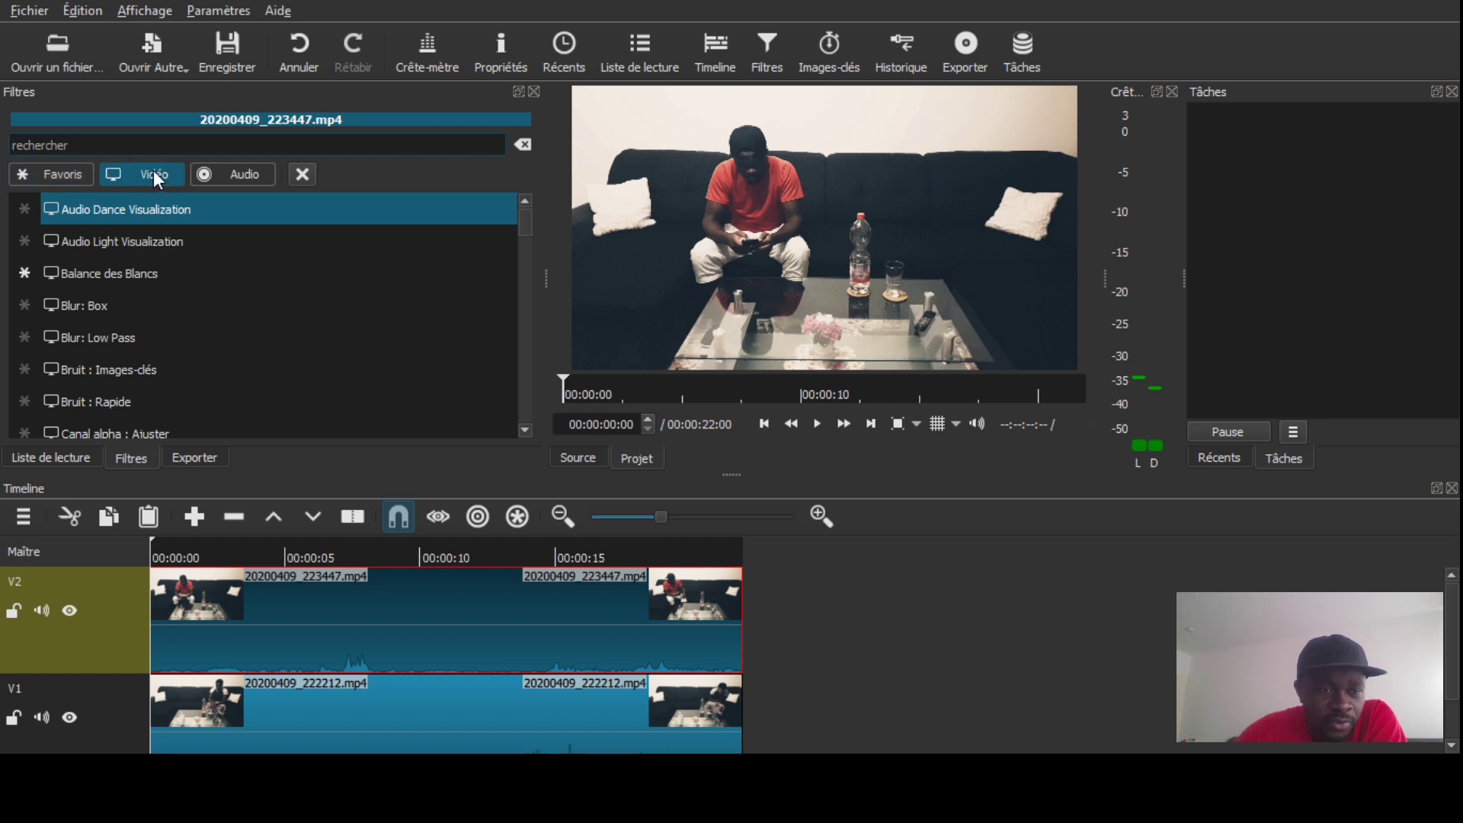
{"action": "scroll", "coordinate": [283, 240], "scroll_direction": "down", "scroll_amount": 1}
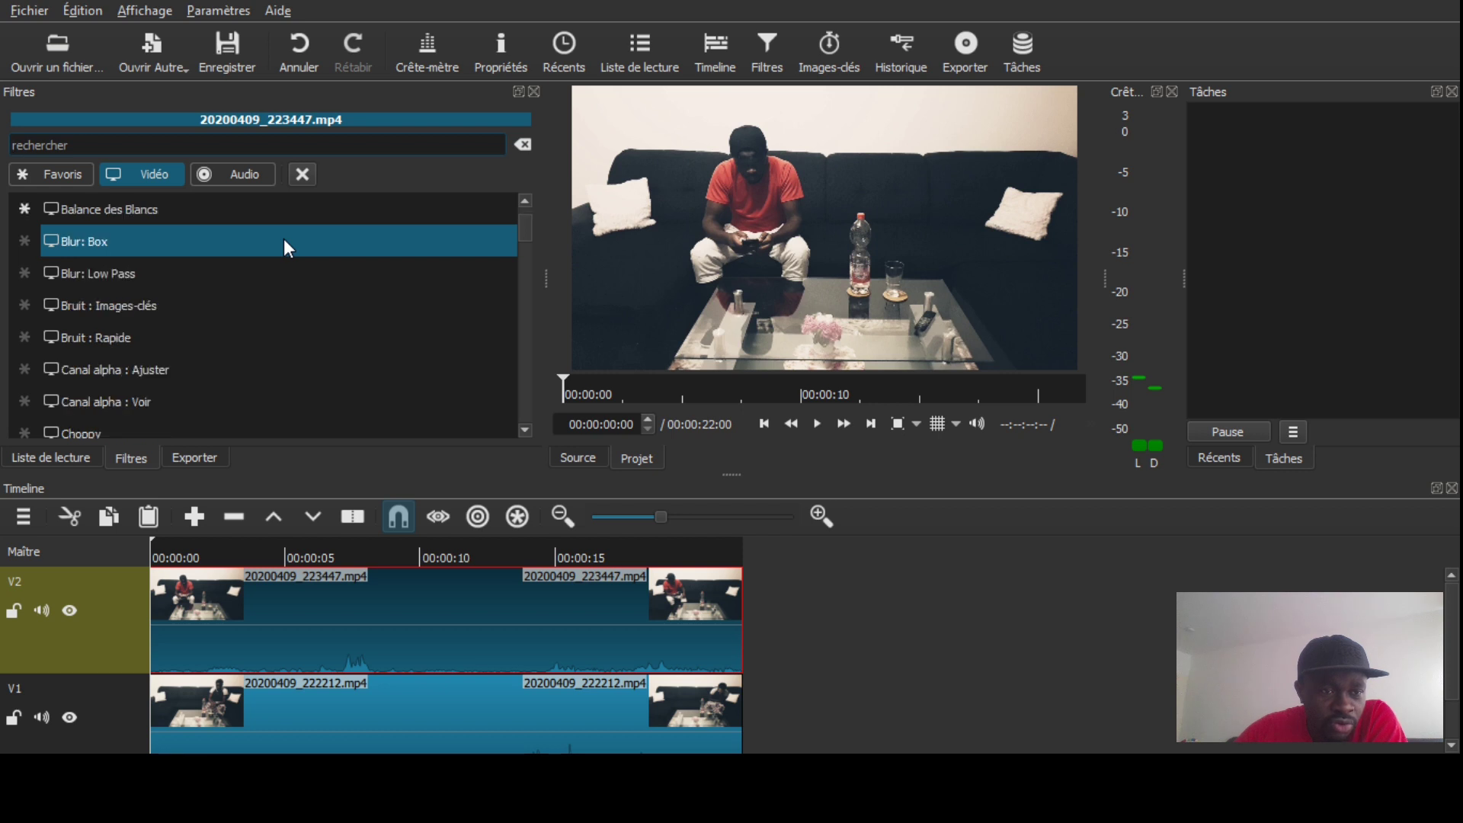
{"action": "scroll", "coordinate": [283, 240], "scroll_direction": "down", "scroll_amount": 1}
{"action": "scroll", "coordinate": [284, 240], "scroll_direction": "down", "scroll_amount": 1}
{"action": "scroll", "coordinate": [283, 239], "scroll_direction": "down", "scroll_amount": 1}
{"action": "scroll", "coordinate": [283, 239], "scroll_direction": "down", "scroll_amount": 1}
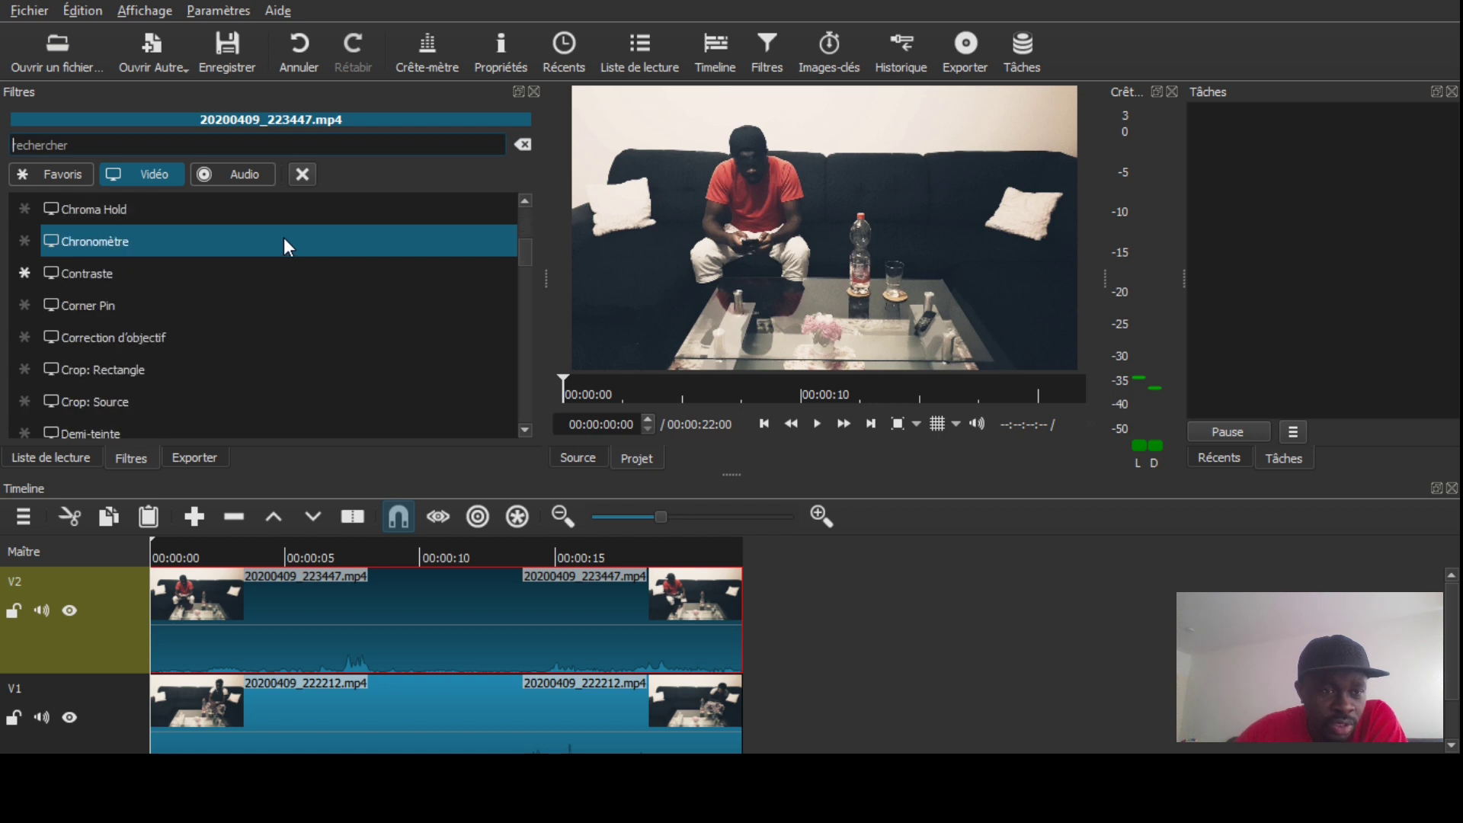
{"action": "scroll", "coordinate": [283, 240], "scroll_direction": "down", "scroll_amount": 2}
{"action": "scroll", "coordinate": [283, 239], "scroll_direction": "down", "scroll_amount": 1}
{"action": "scroll", "coordinate": [284, 239], "scroll_direction": "down", "scroll_amount": 2}
{"action": "scroll", "coordinate": [284, 239], "scroll_direction": "down", "scroll_amount": 2}
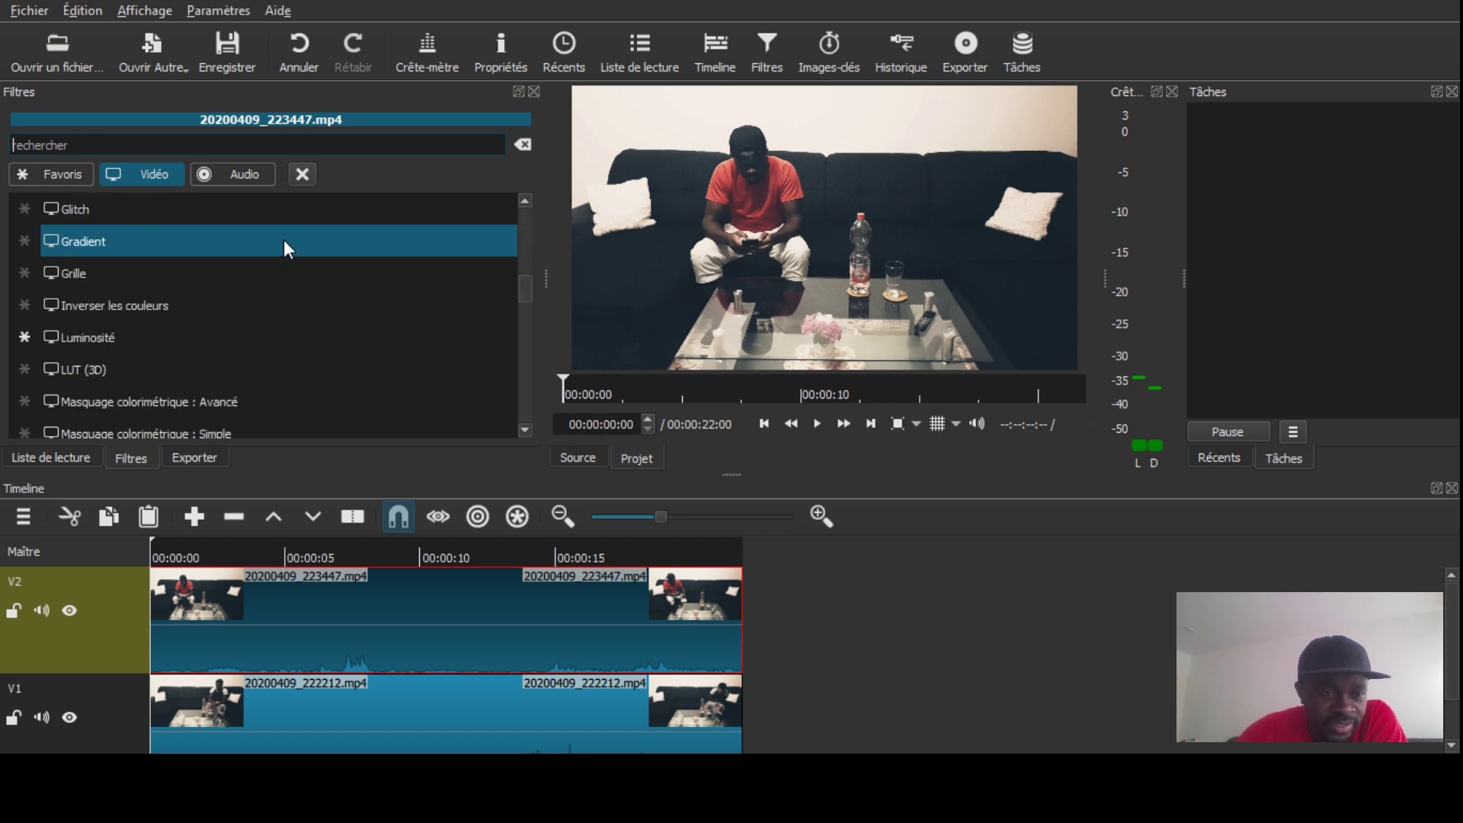
{"action": "scroll", "coordinate": [284, 239], "scroll_direction": "down", "scroll_amount": 1}
{"action": "scroll", "coordinate": [284, 240], "scroll_direction": "down", "scroll_amount": 1}
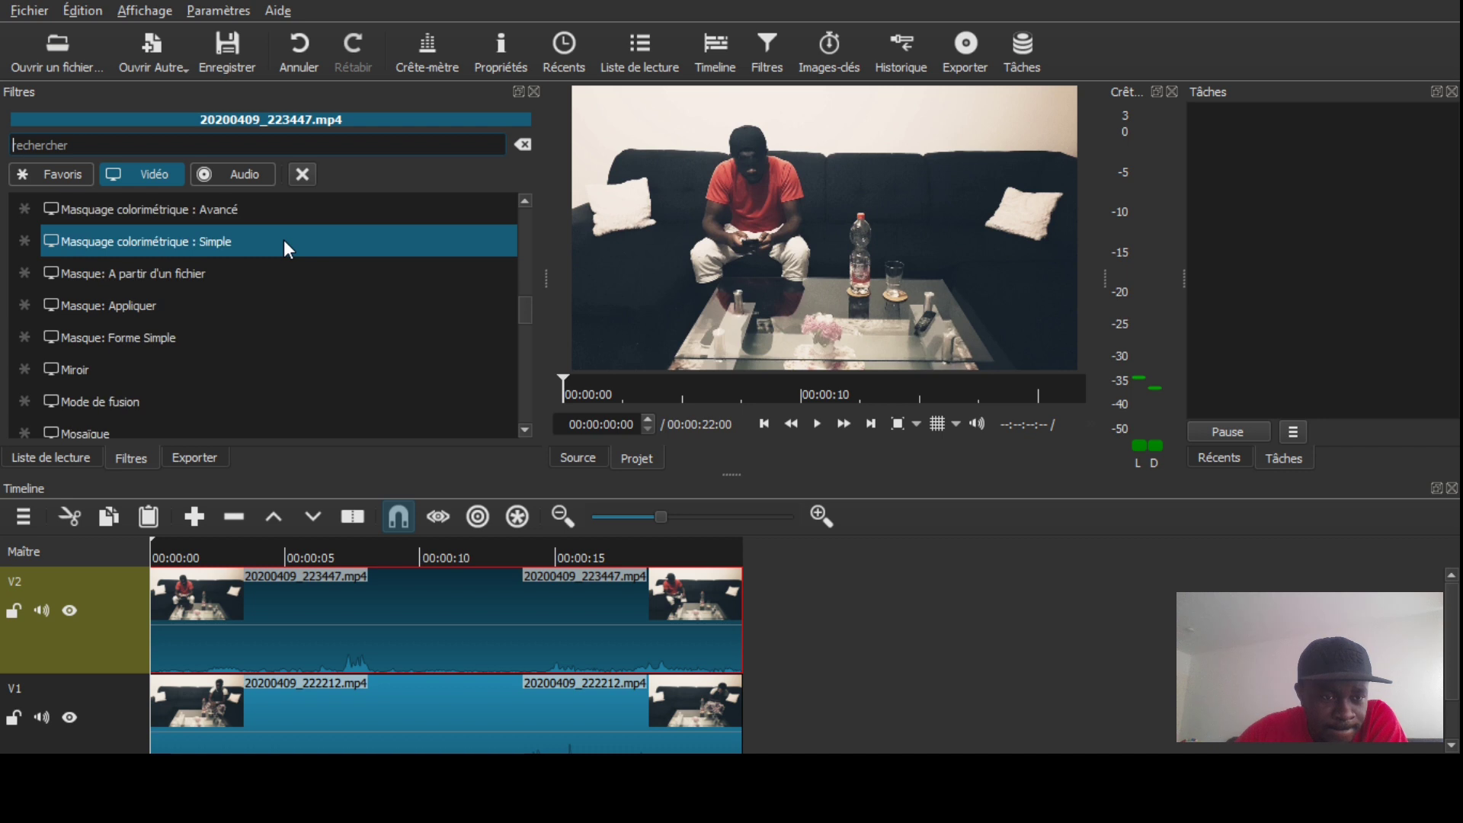
{"action": "left_click", "coordinate": [155, 341]}
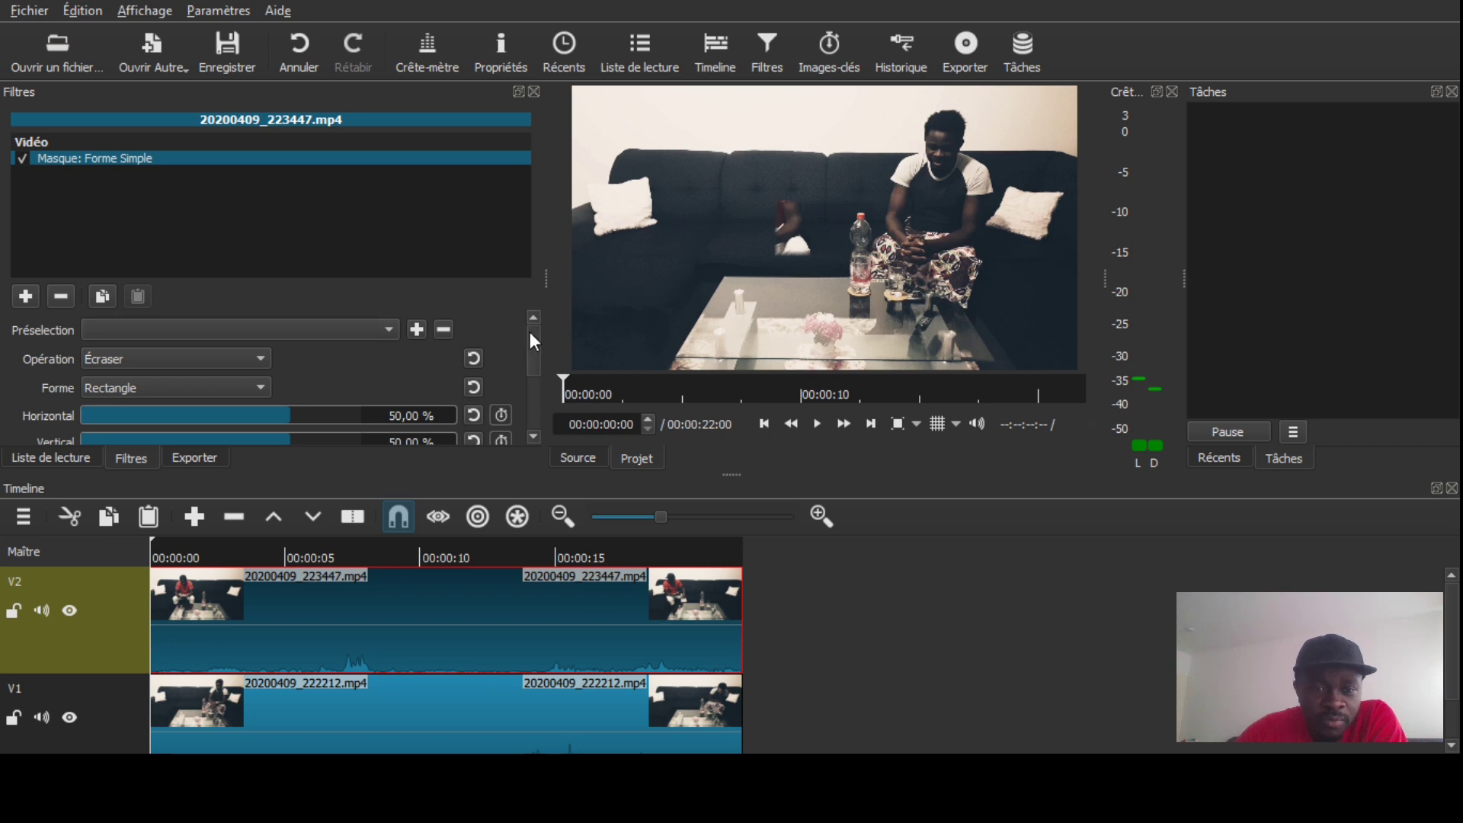
Enlarge the filter panel so the position, size, rotation and Progressivité sliders show together.
{"action": "left_click_drag", "start_coordinate": [532, 337], "coordinate": [530, 378]}
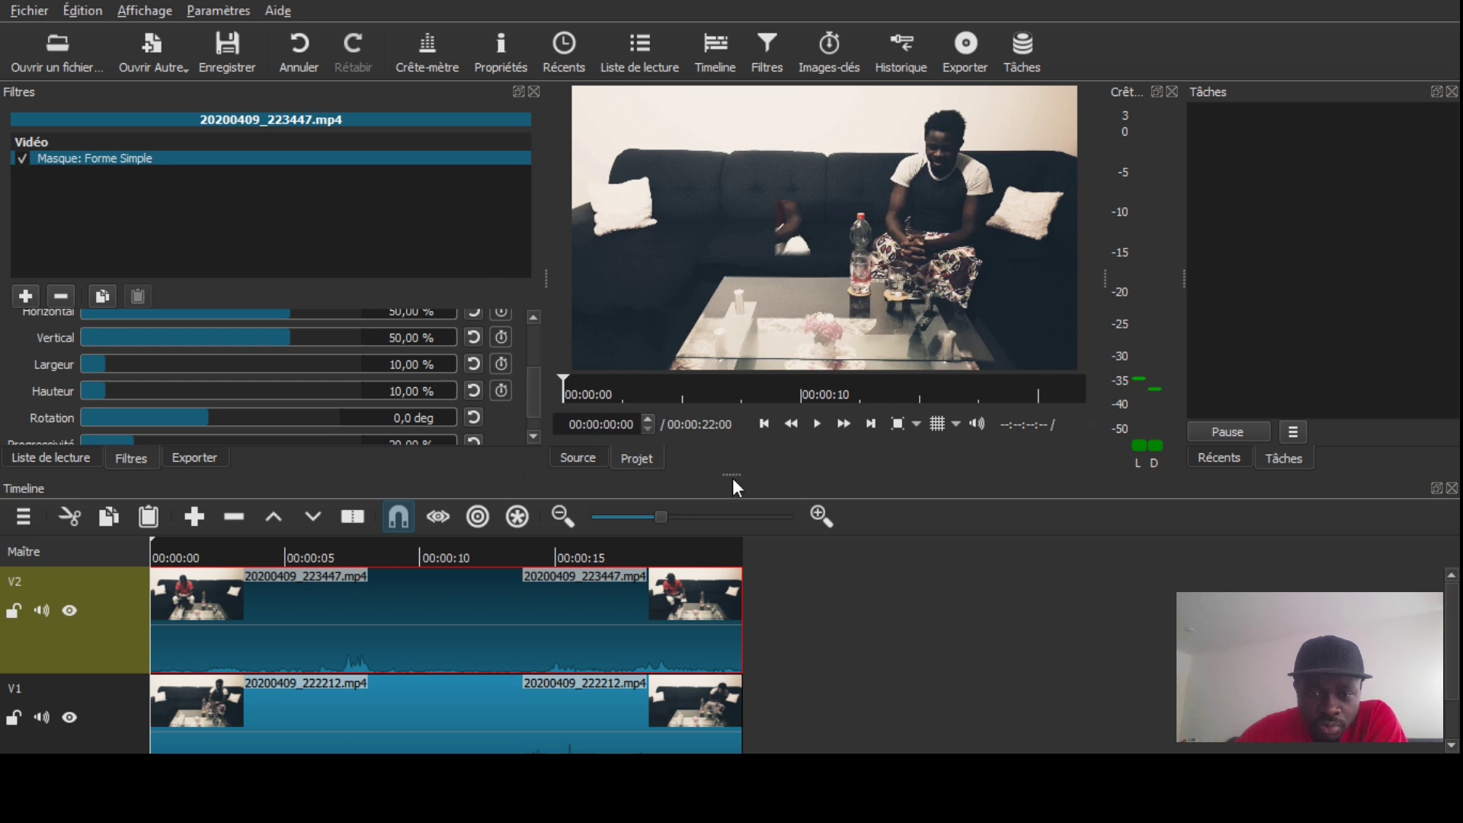
{"action": "left_click_drag", "start_coordinate": [733, 478], "coordinate": [733, 513]}
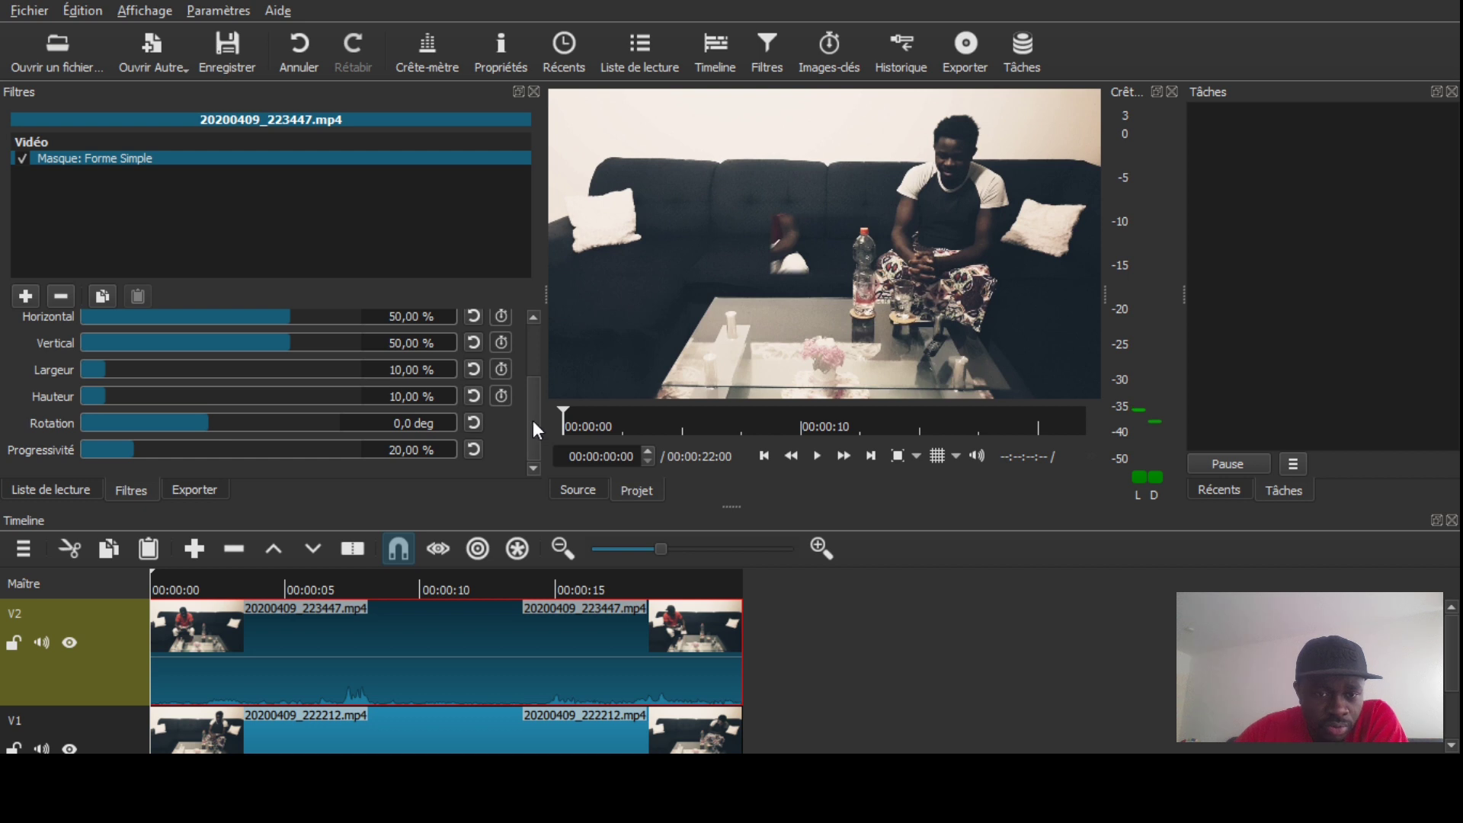
{"action": "left_click_drag", "start_coordinate": [533, 422], "coordinate": [531, 416]}
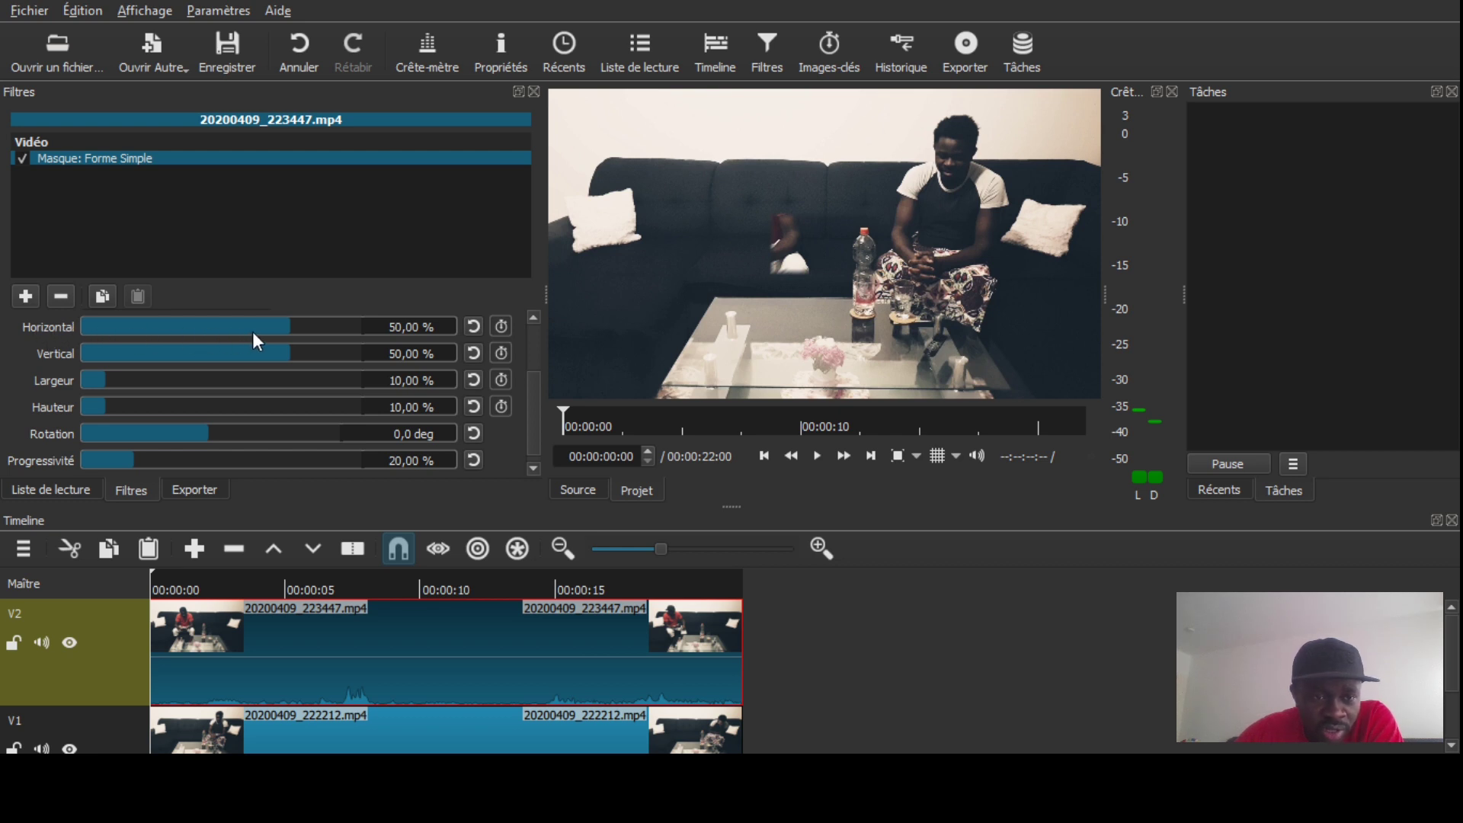
Shift the mask left to 19,55 % horizontal and widen it to 27,07 %.
{"action": "left_click", "coordinate": [271, 329]}
{"action": "mouse_move", "coordinate": [271, 327]}
{"action": "left_mouse_down"}
{"action": "mouse_move", "coordinate": [299, 340]}
{"action": "mouse_move", "coordinate": [261, 332]}
{"action": "left_mouse_up"}
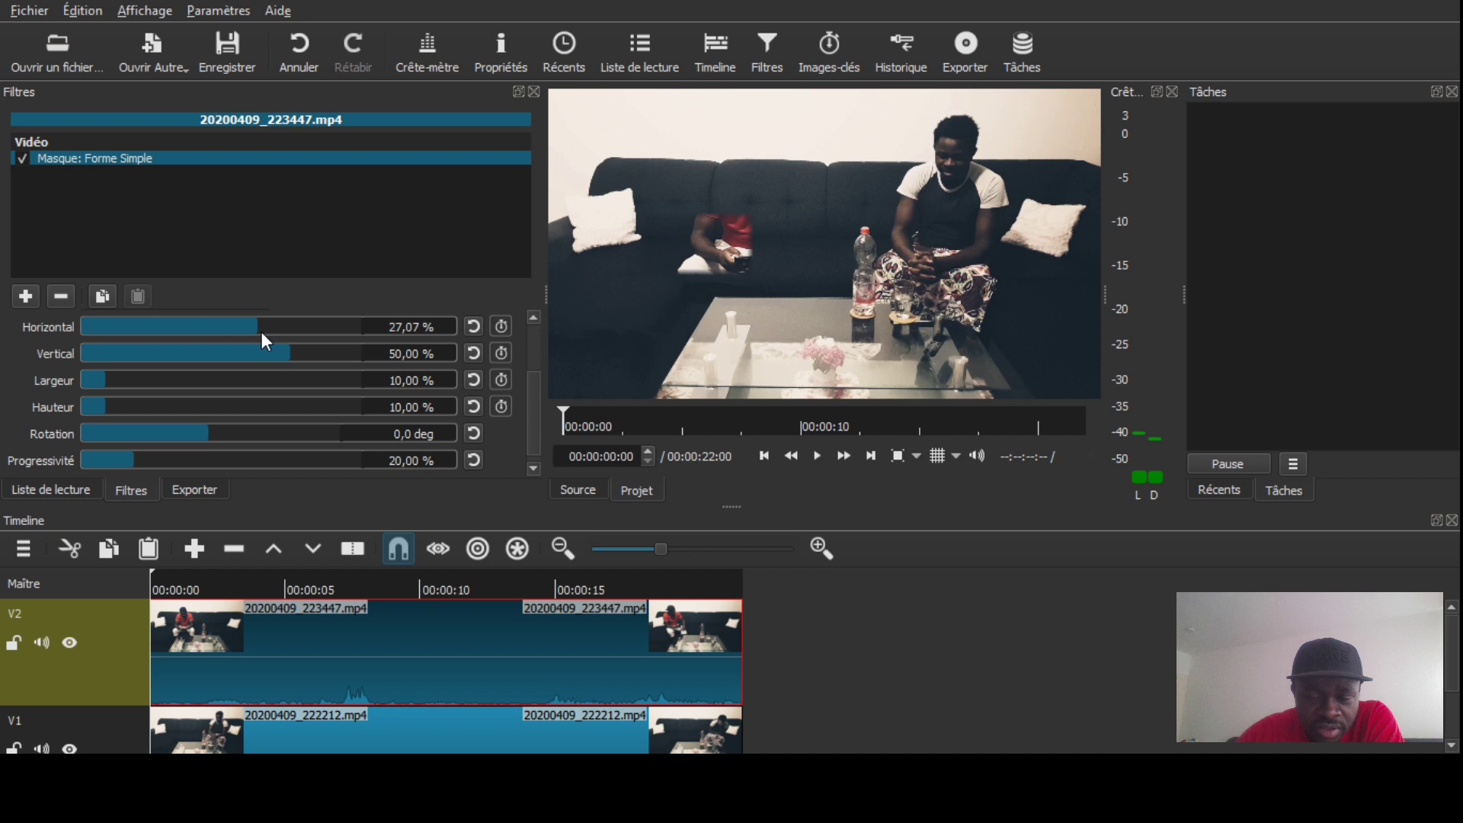
{"action": "left_click", "coordinate": [104, 376]}
{"action": "left_click_drag", "start_coordinate": [104, 377], "coordinate": [160, 383]}
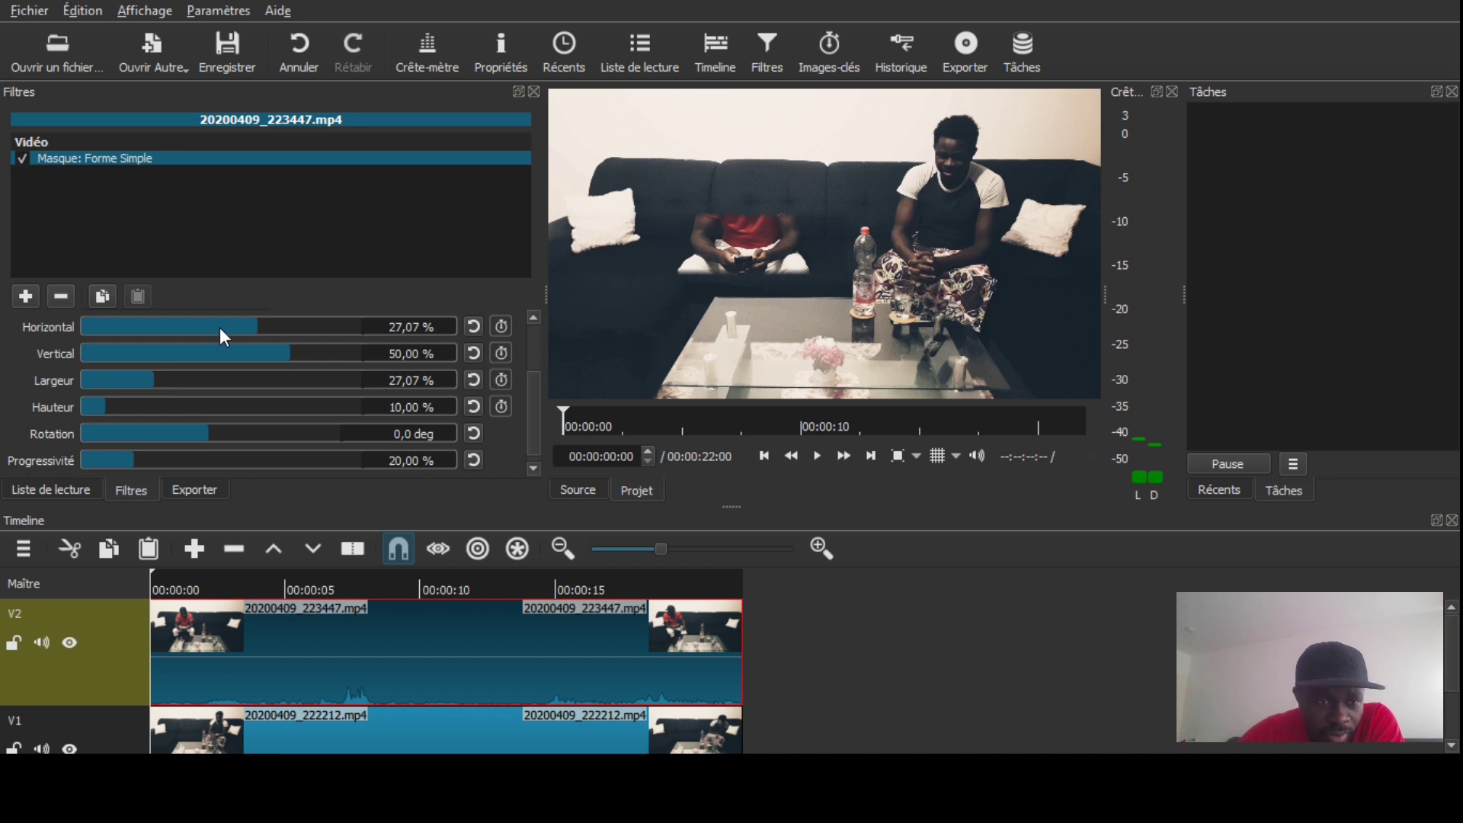
{"action": "left_click", "coordinate": [250, 328]}
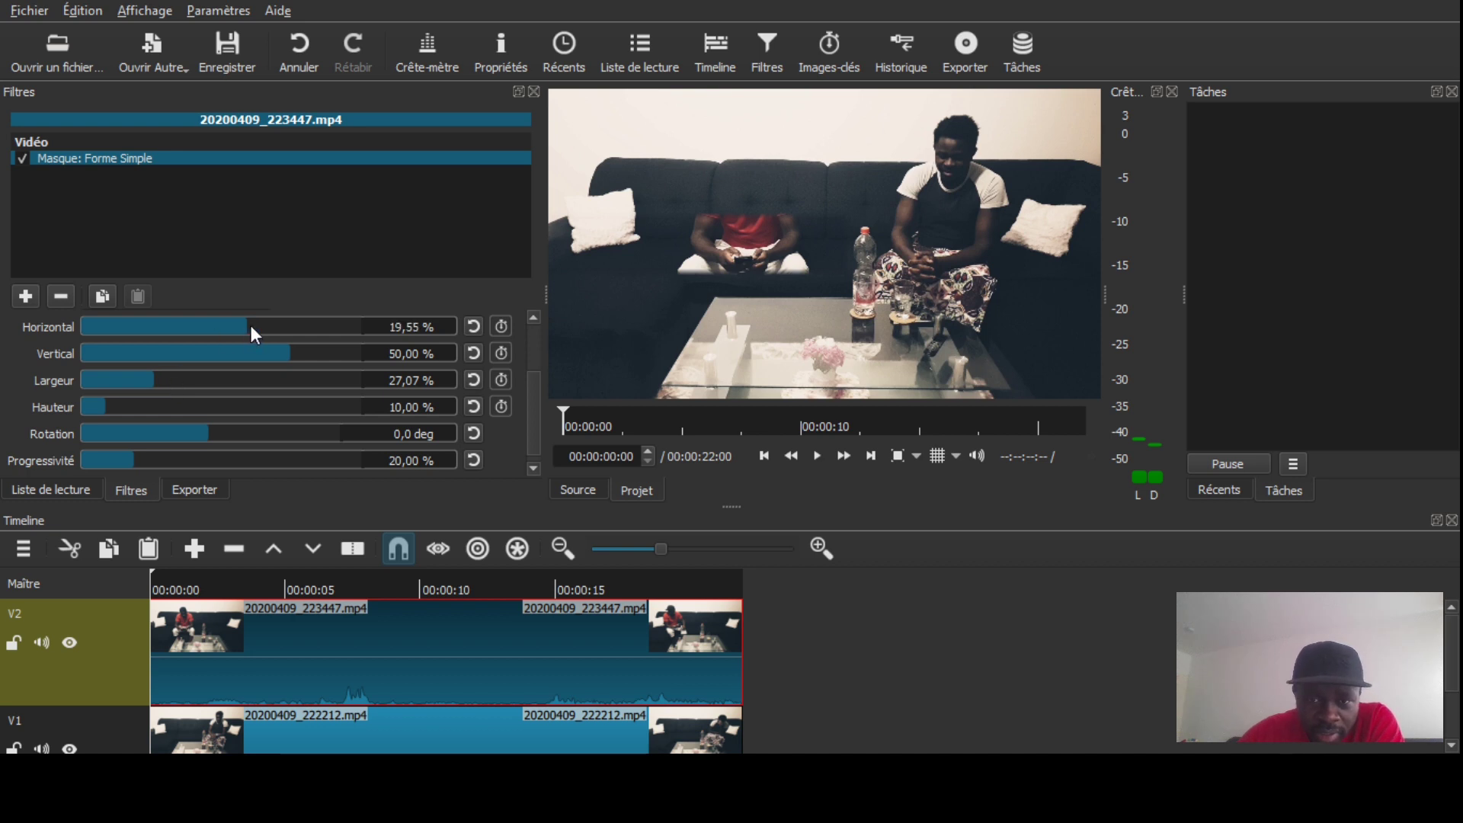
Set the mask's horizontal position to 27,07 % and its height to 70,30 %.
{"action": "left_click_drag", "start_coordinate": [250, 326], "coordinate": [262, 326]}
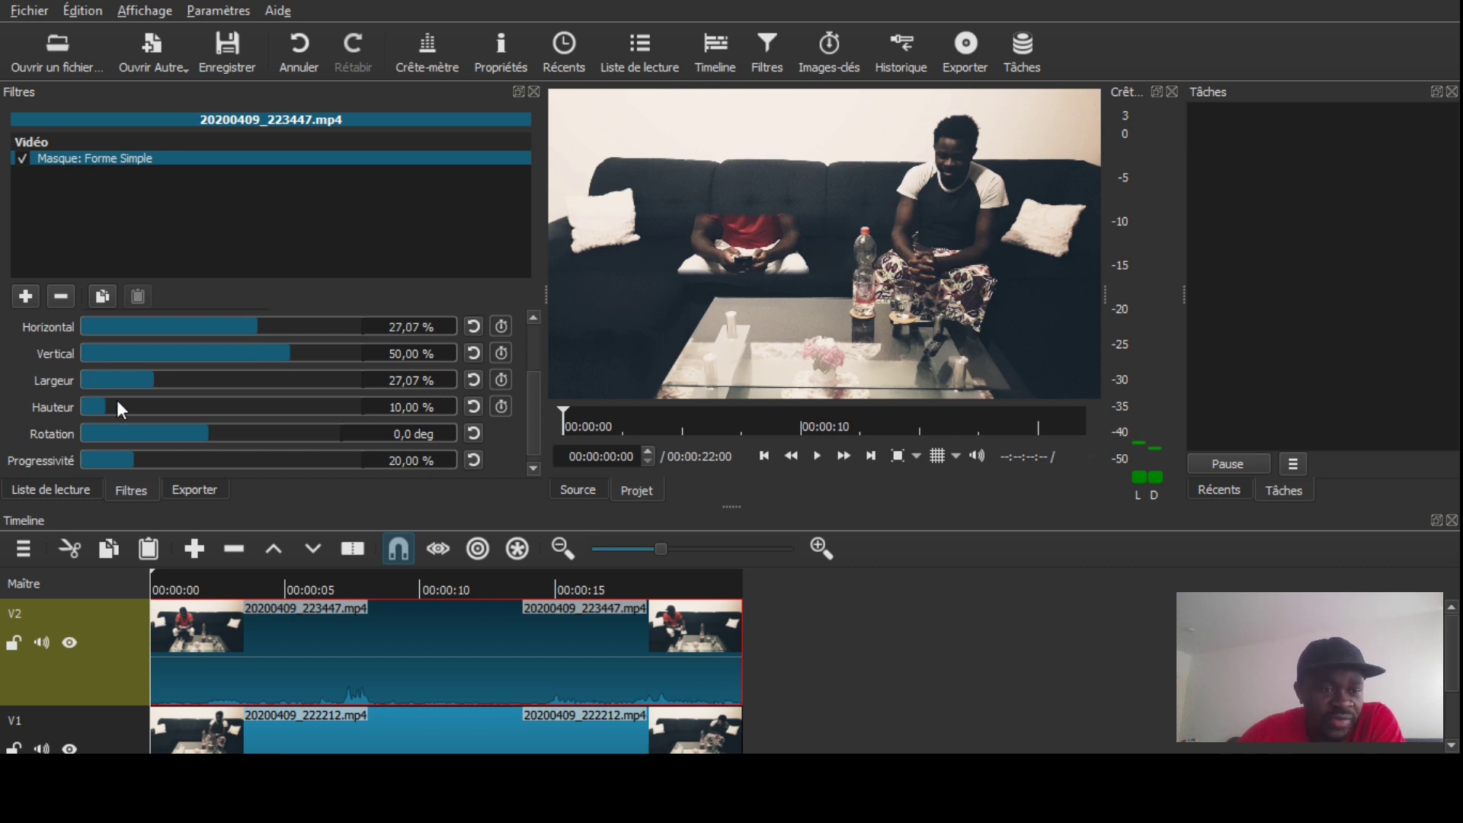
{"action": "left_click_drag", "start_coordinate": [104, 409], "coordinate": [167, 406]}
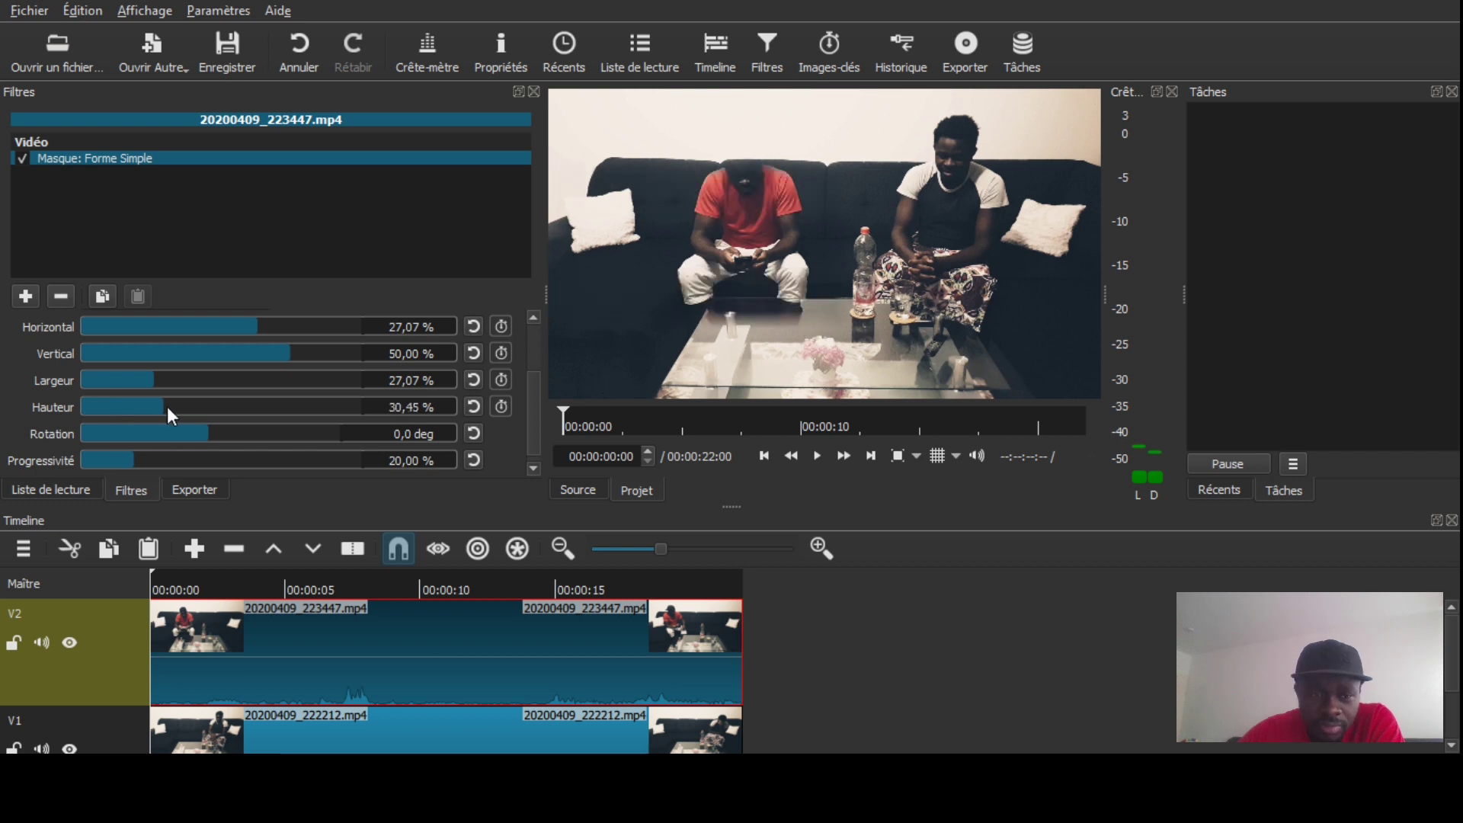
{"action": "left_click_drag", "start_coordinate": [167, 405], "coordinate": [265, 415]}
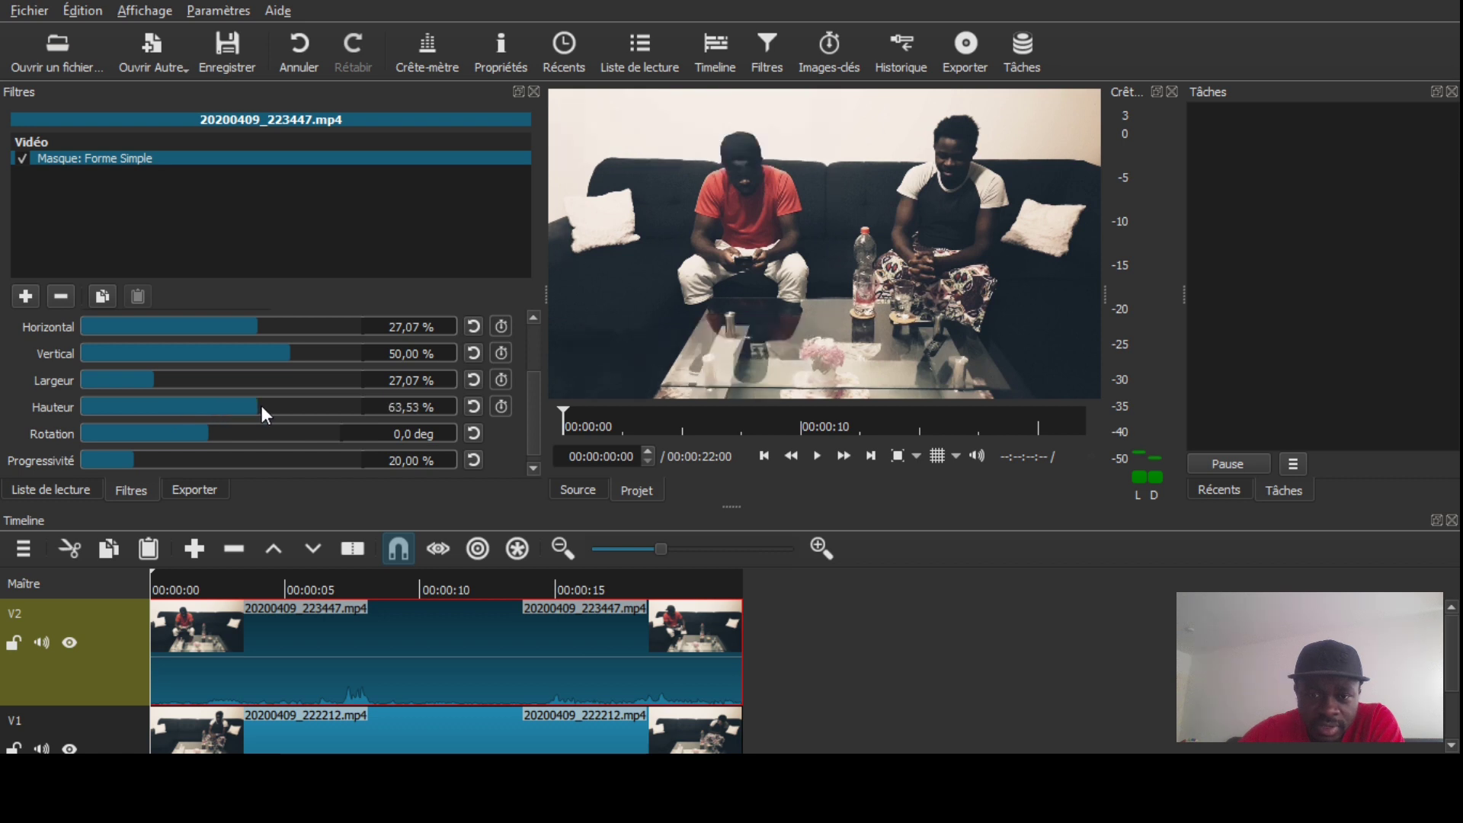
{"action": "left_click_drag", "start_coordinate": [262, 407], "coordinate": [277, 406]}
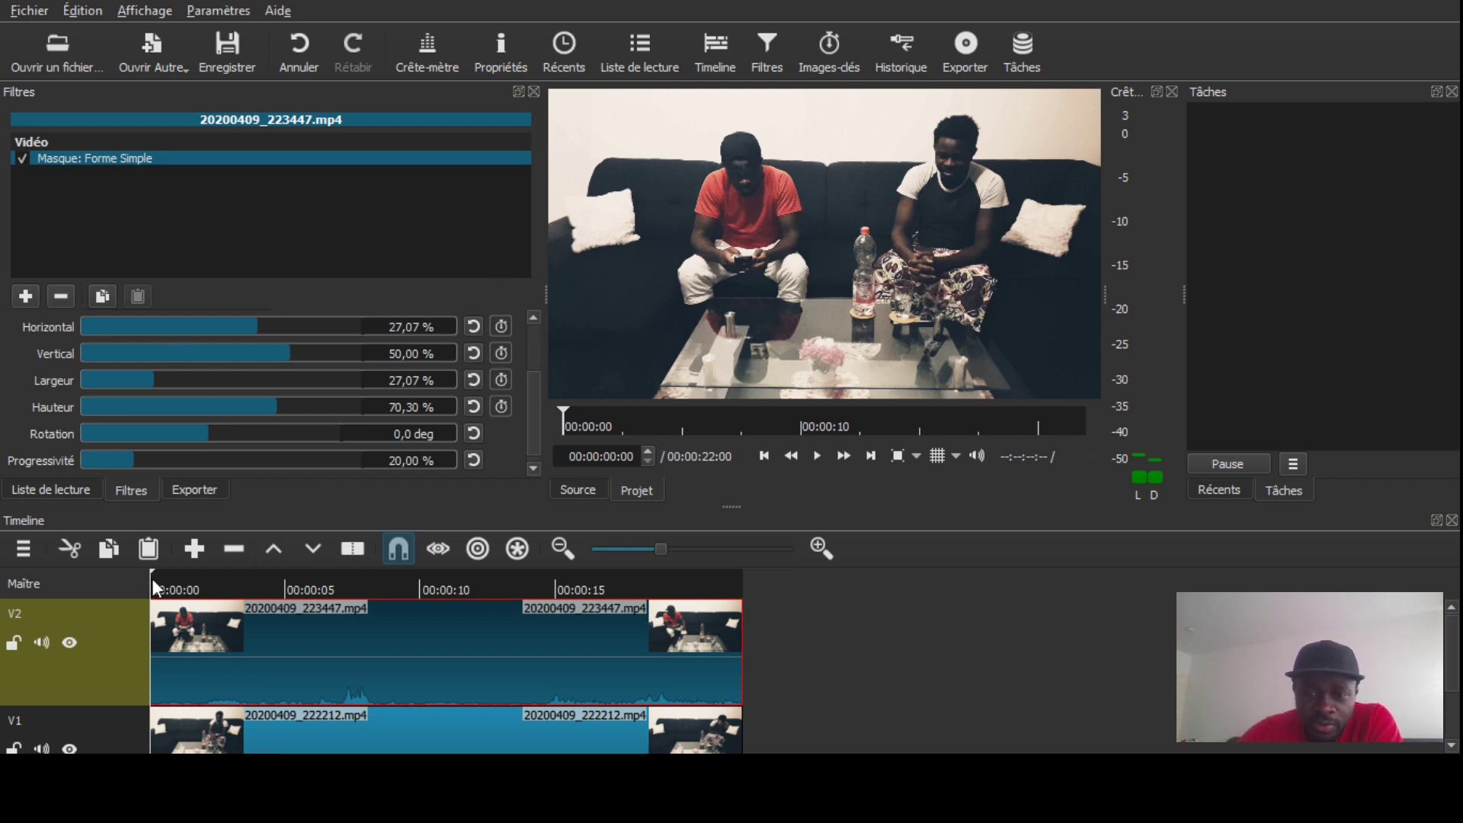
{"action": "left_click", "coordinate": [818, 457]}
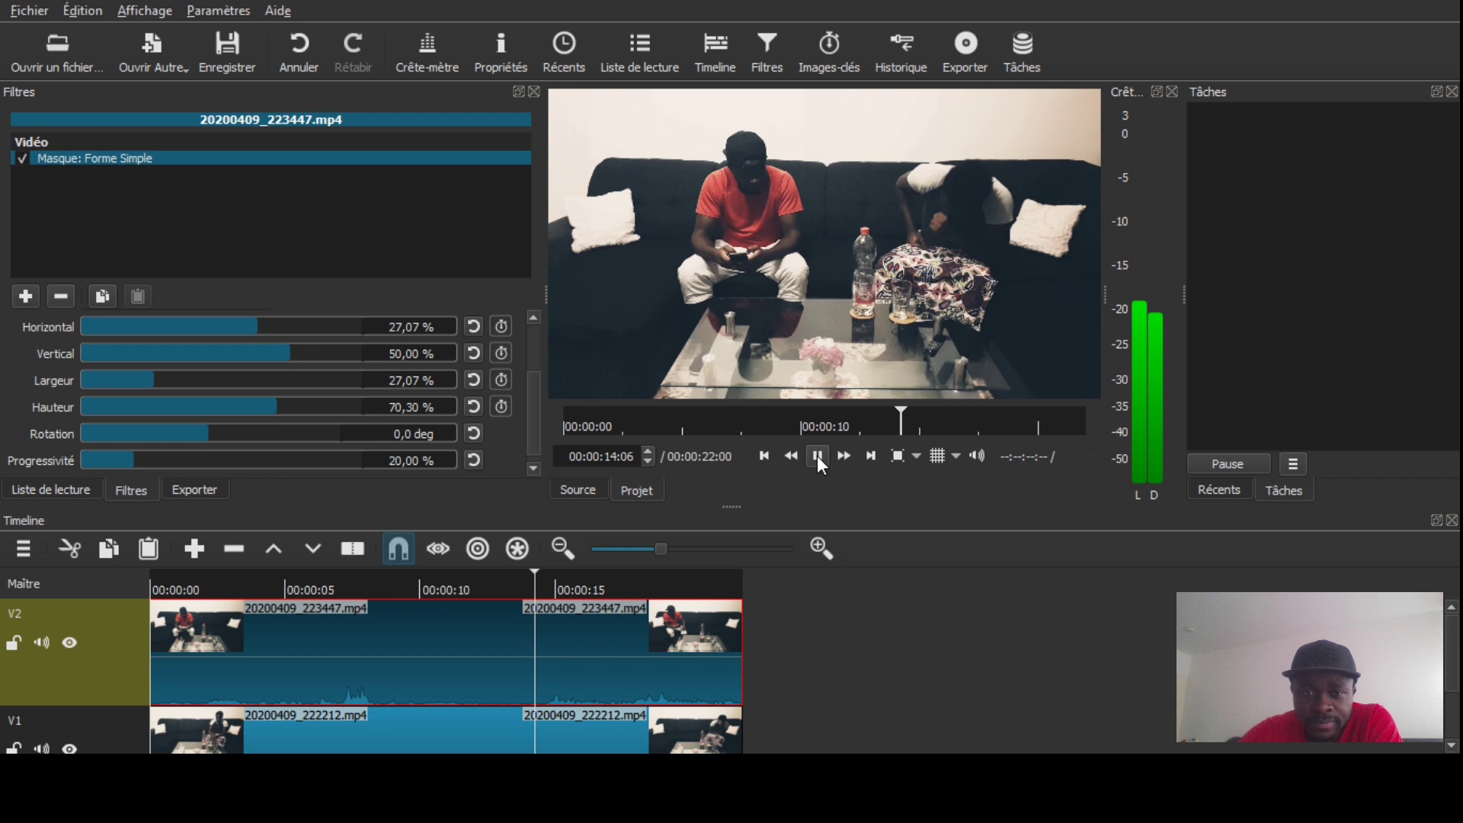
{"action": "left_click", "coordinate": [819, 457]}
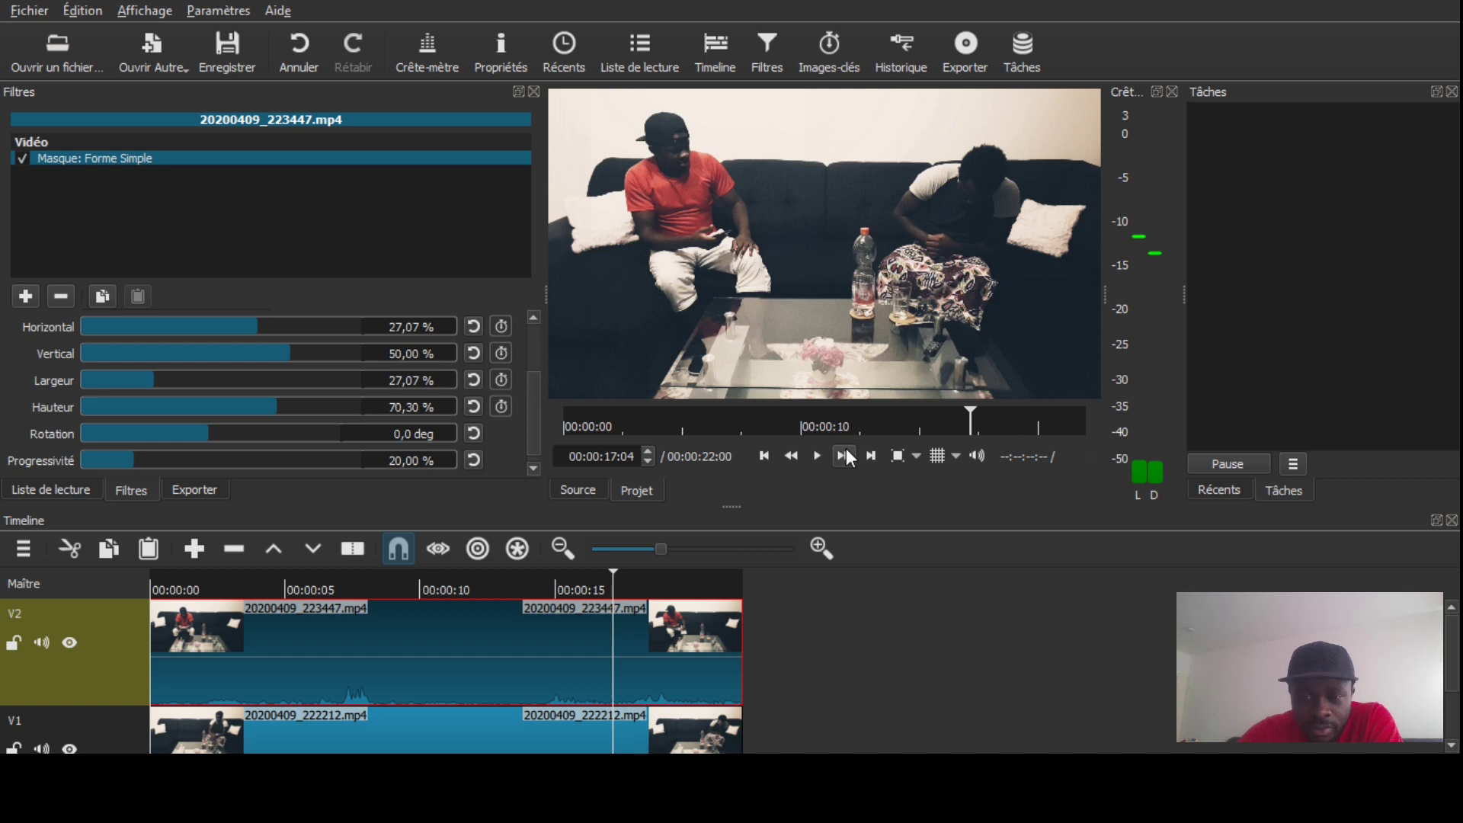
{"action": "left_click", "coordinate": [815, 457]}
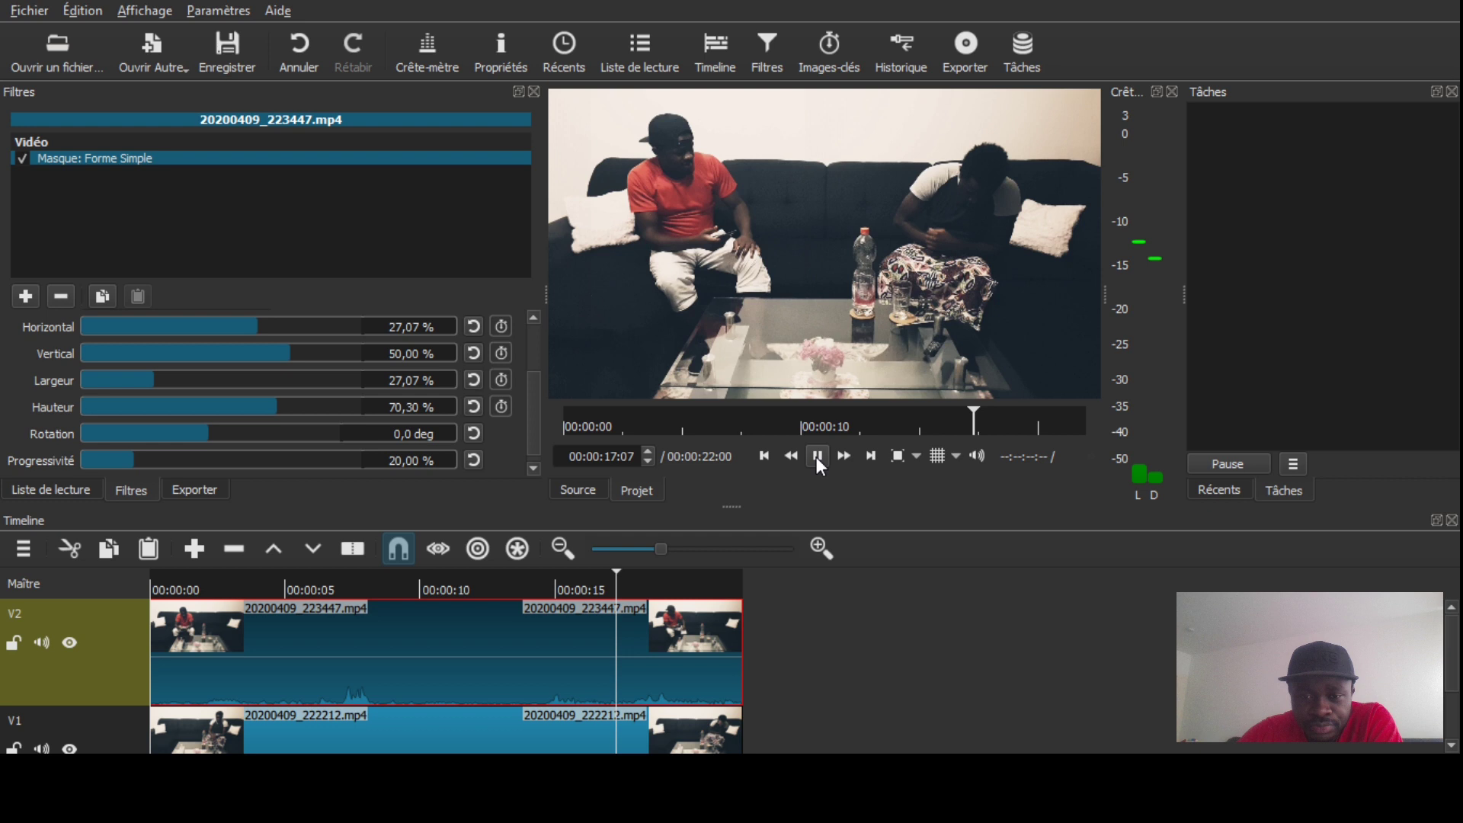
{"action": "left_click", "coordinate": [820, 457]}
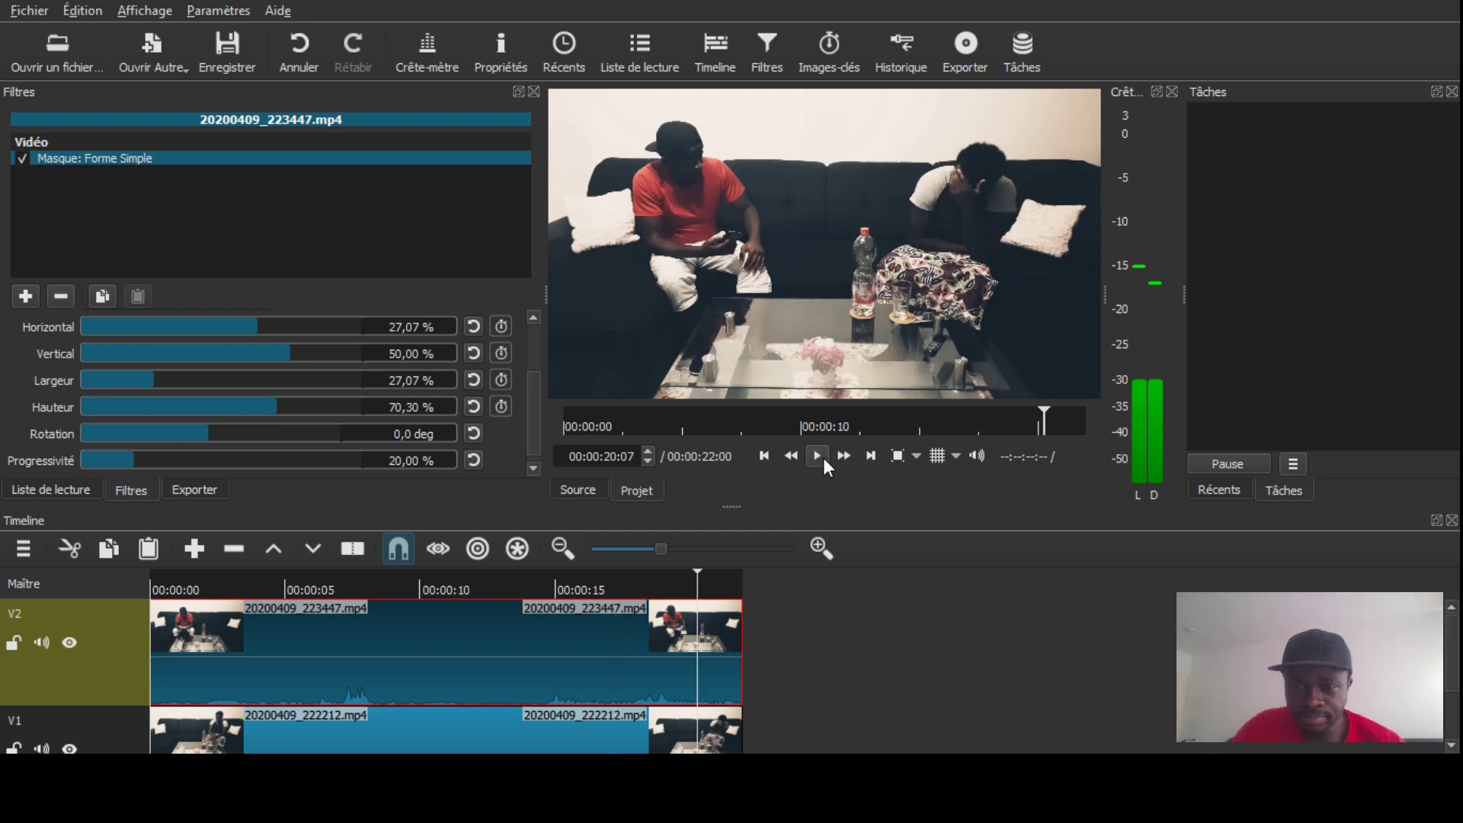